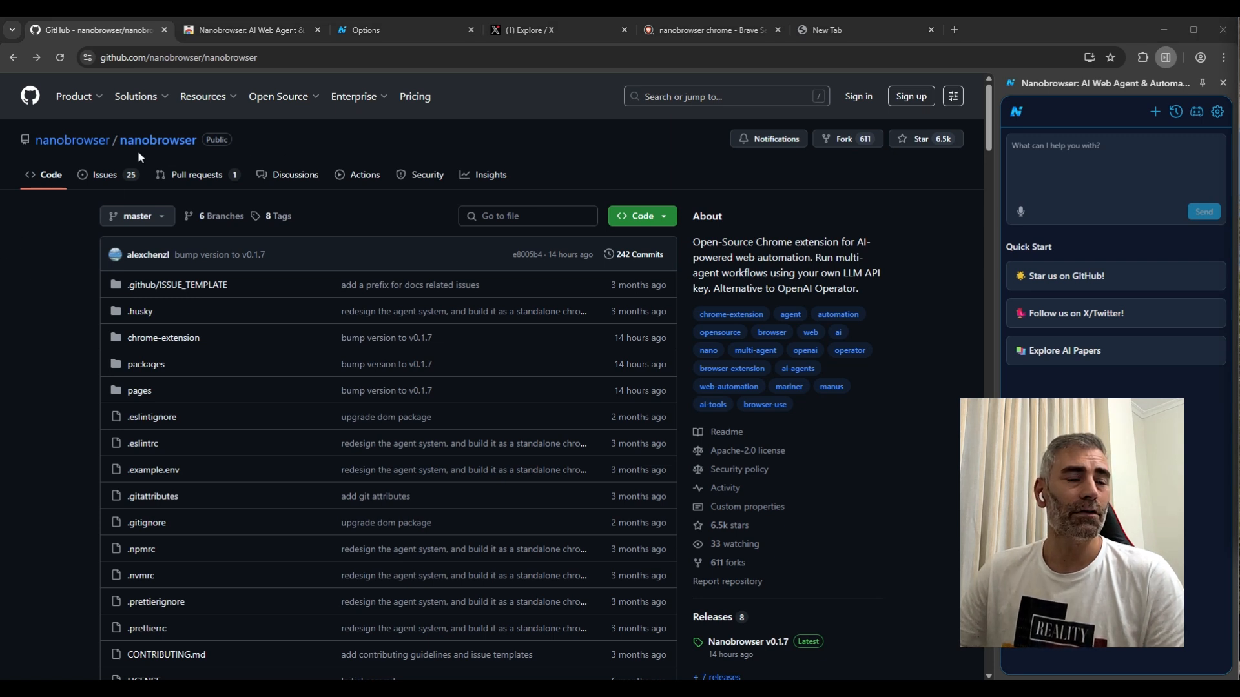
Bring the browser forward to reach the Nanobrowser Chrome Web Store listing
left_click(179, 84)
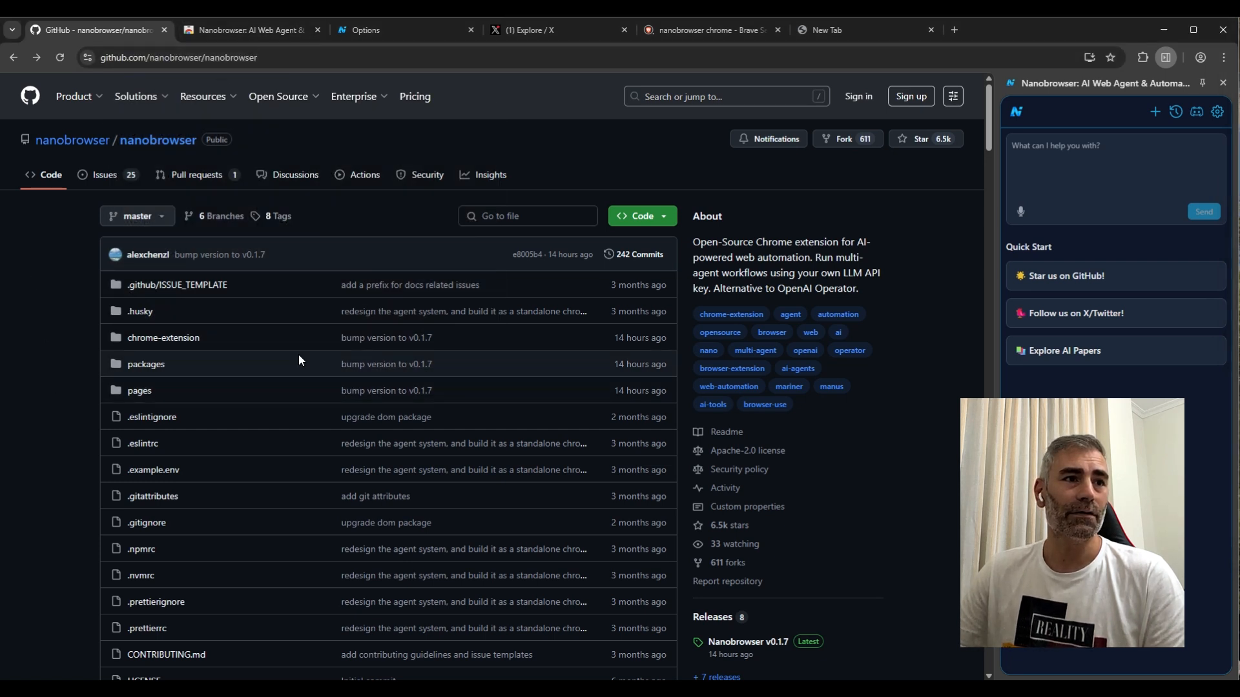
left_click(242, 31)
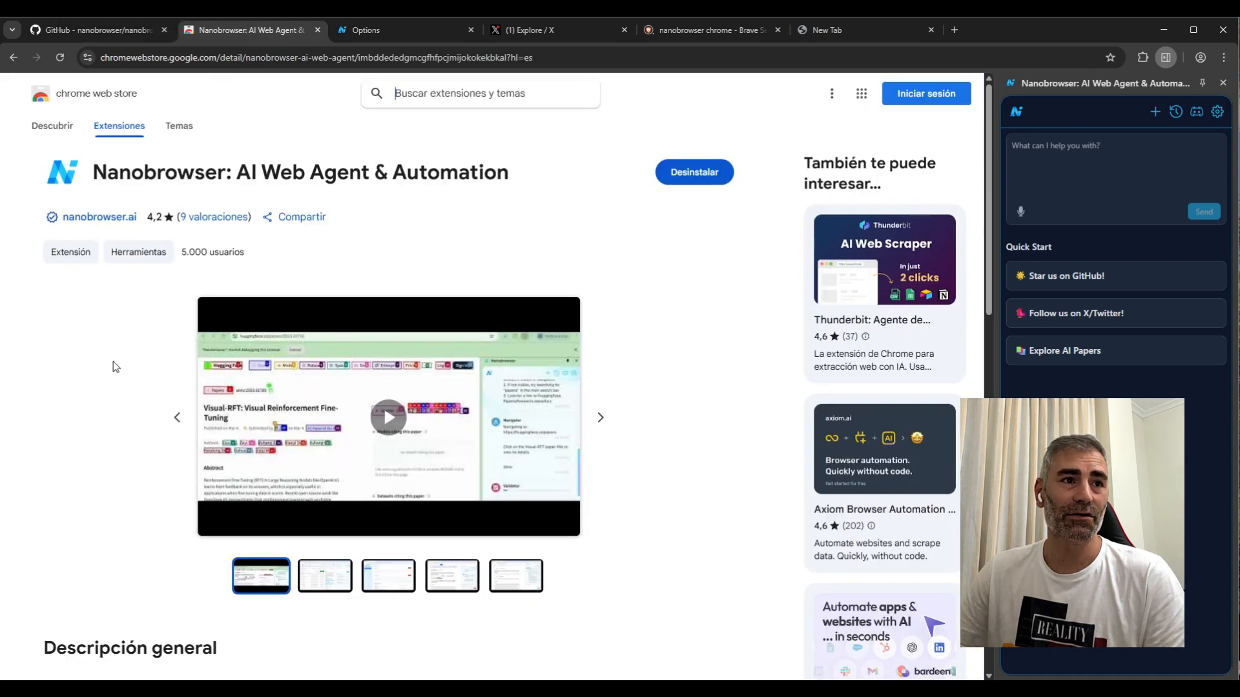
double_click(167, 171)
key("ctrl+c")
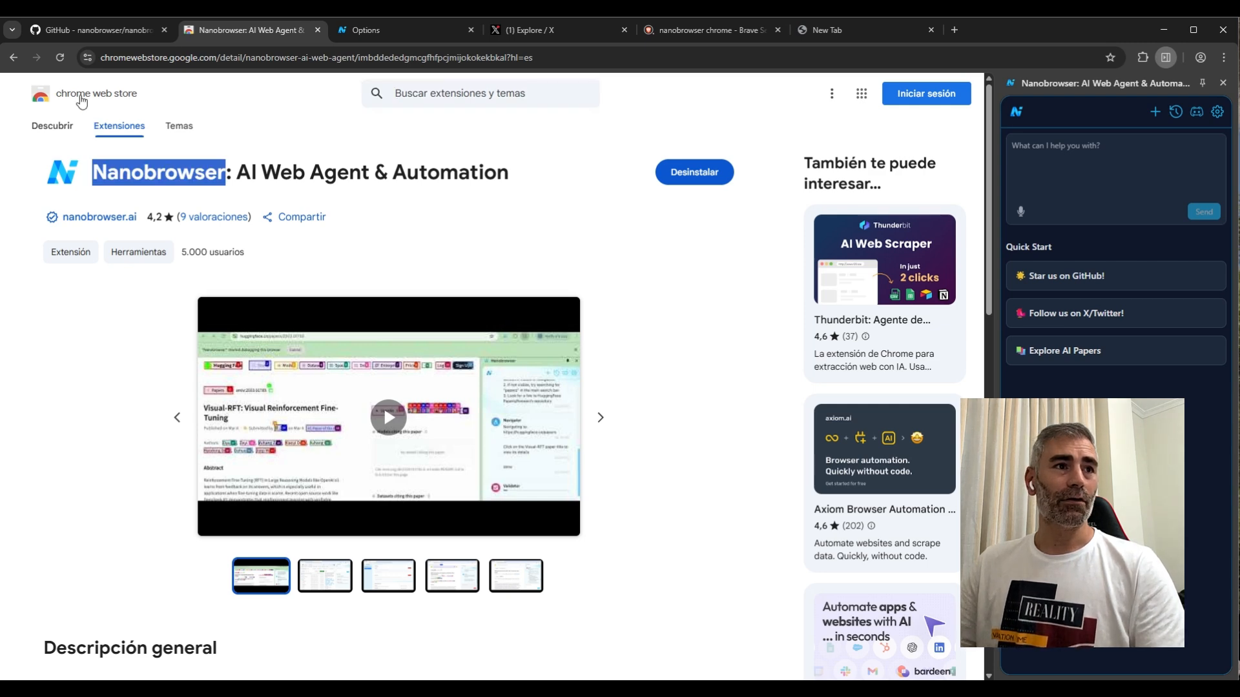
left_click(81, 96)
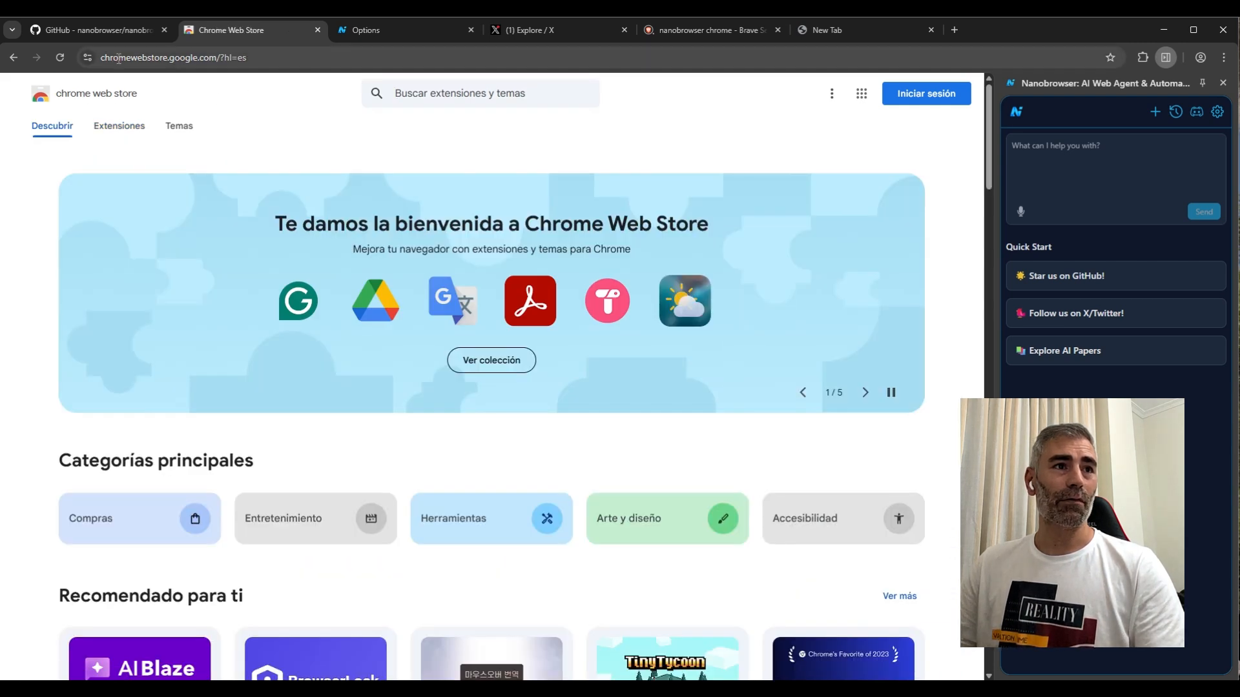
left_click(462, 87)
key("ctrl+v")
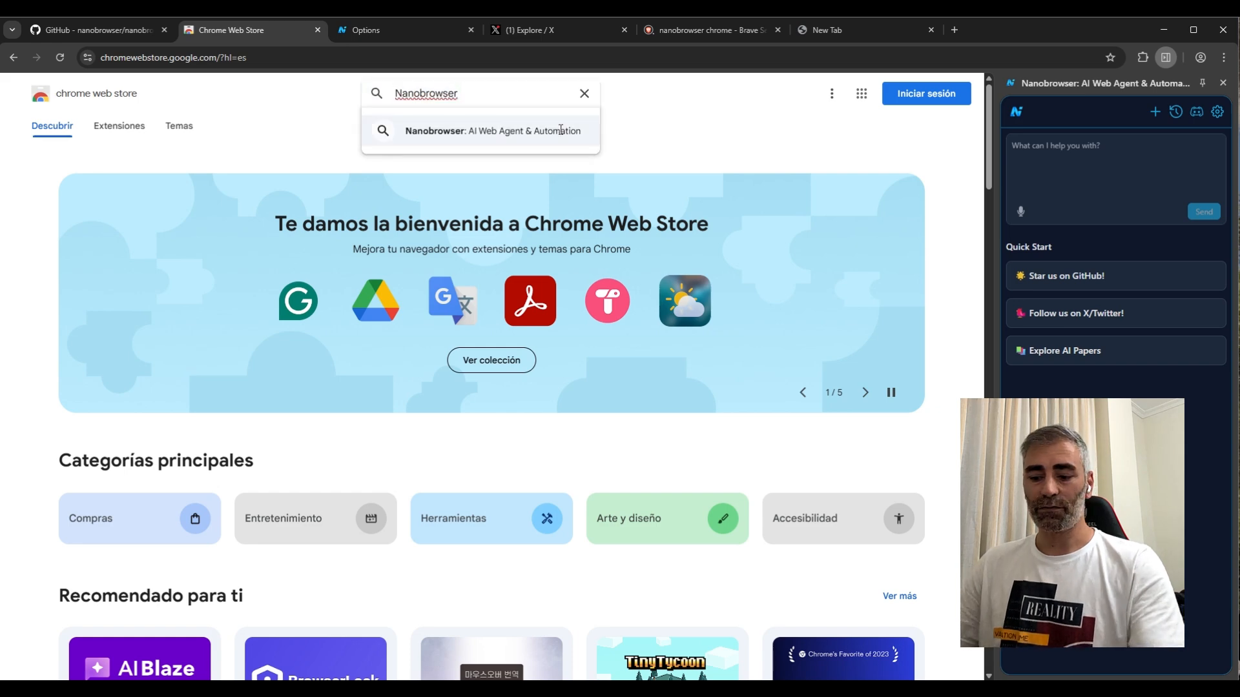
left_click(560, 130)
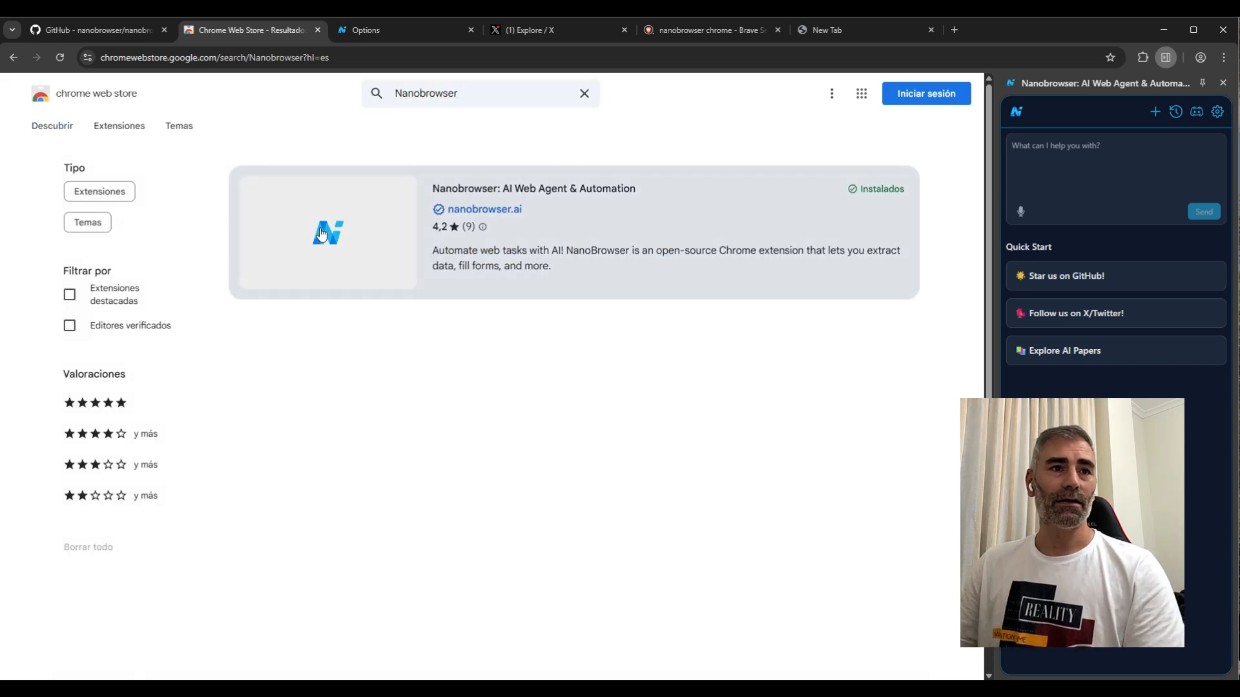
left_click(367, 227)
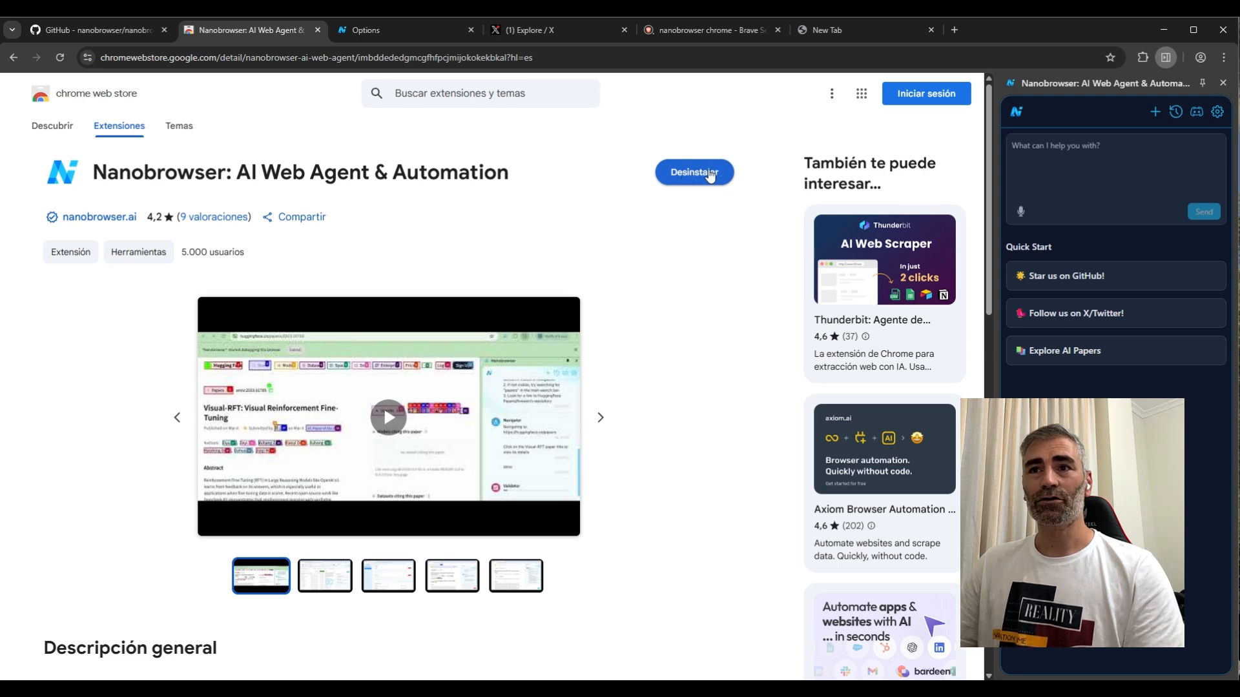
left_click(1223, 83)
left_click(1165, 59)
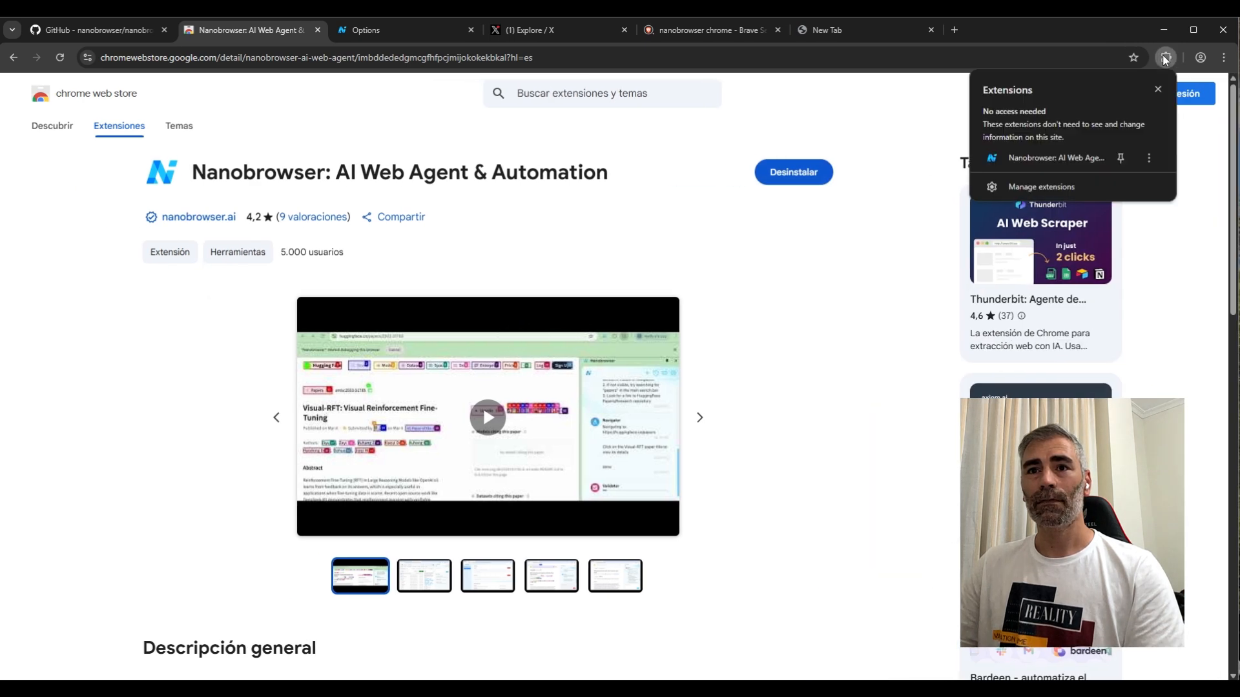
left_click(1051, 158)
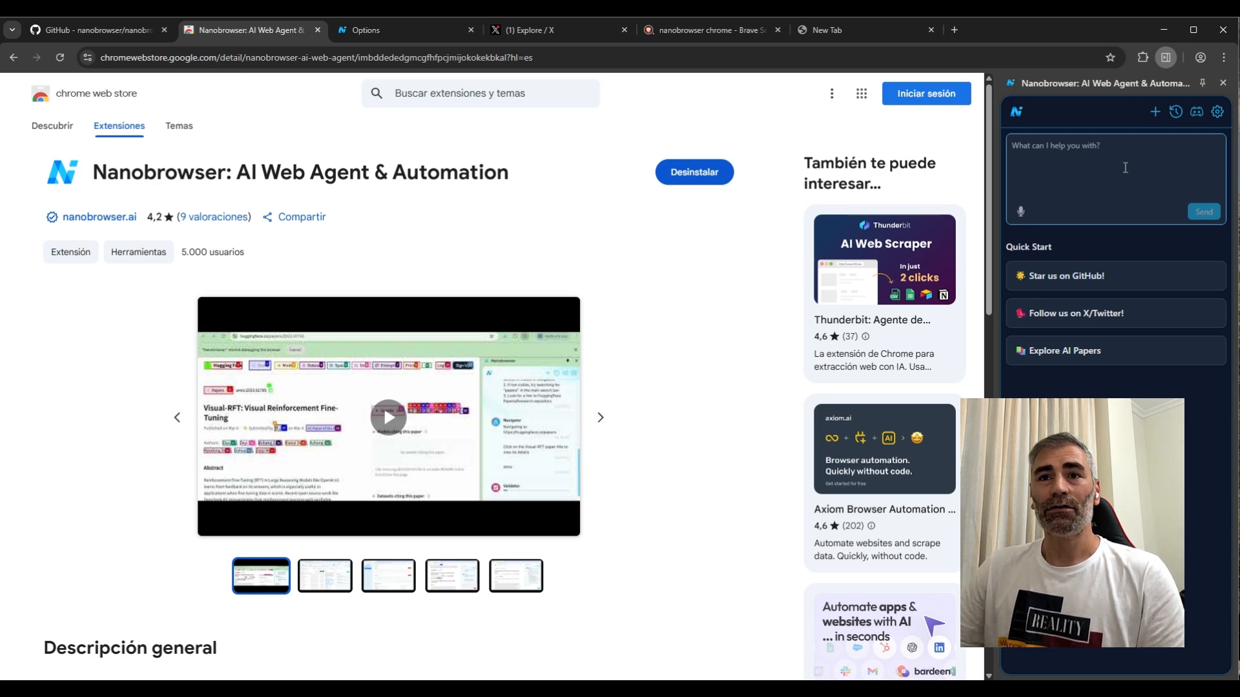
Add Grok and then DeepSeek as new LLM providers in Nanobrowser settings alongside Gemini
left_click(1218, 112)
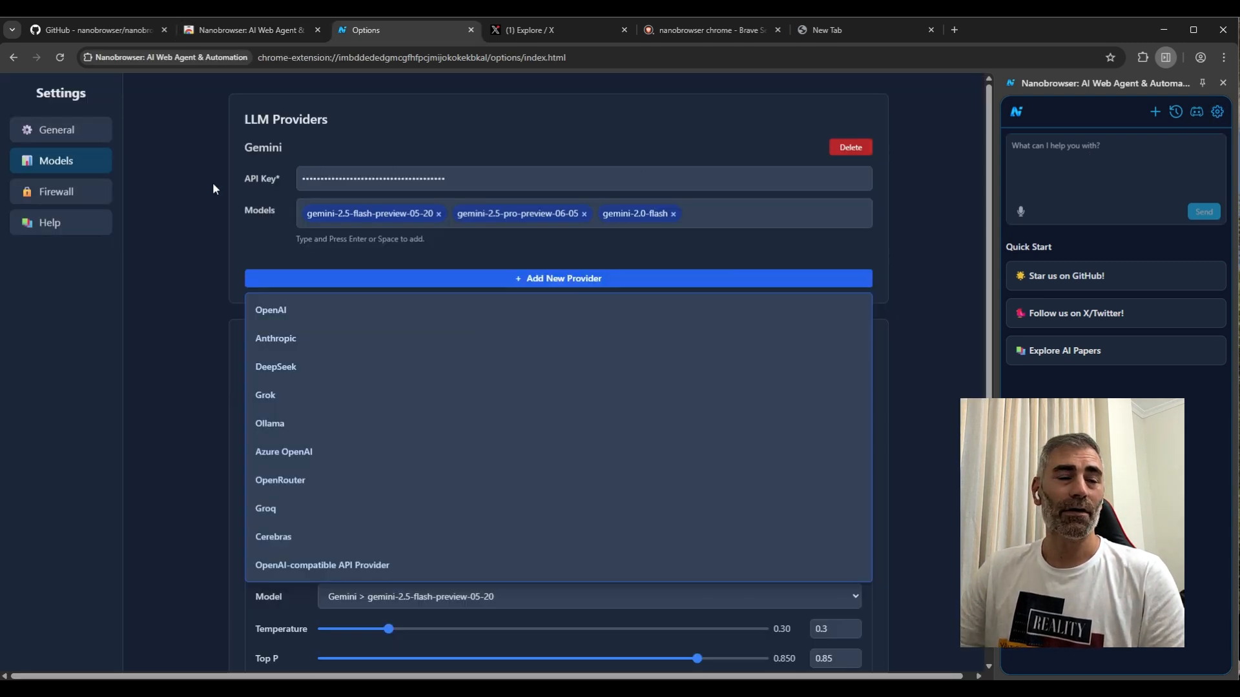
left_click(189, 199)
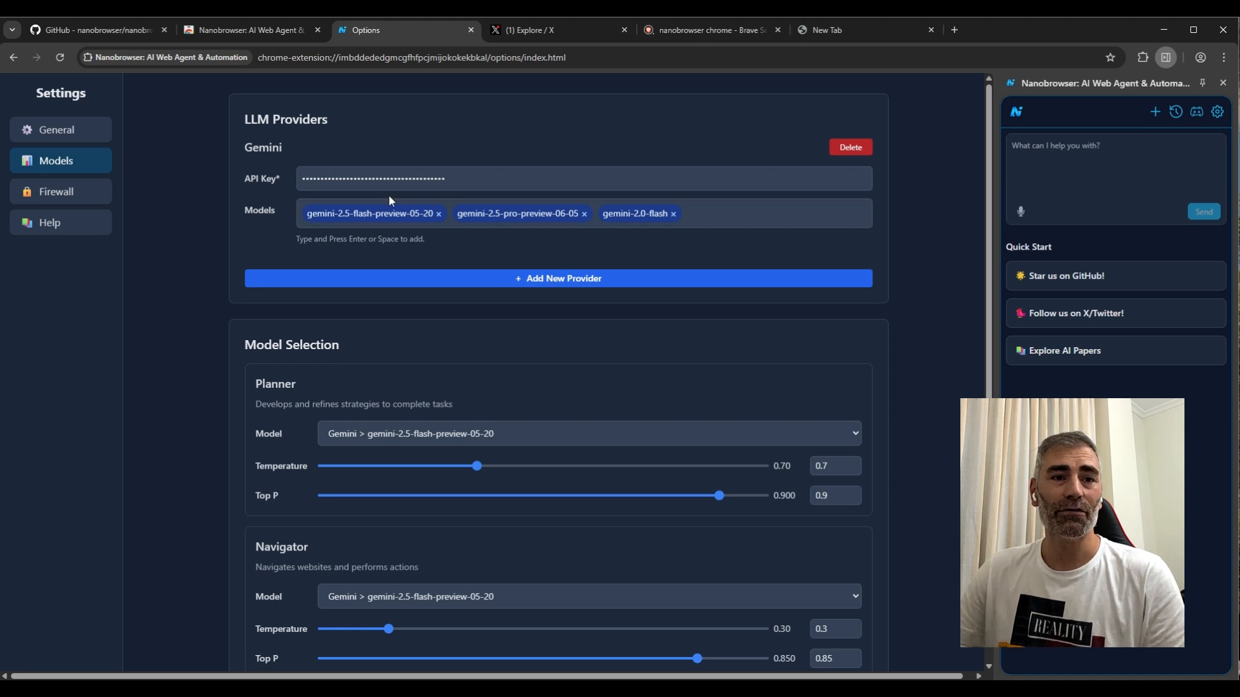
left_click(581, 281)
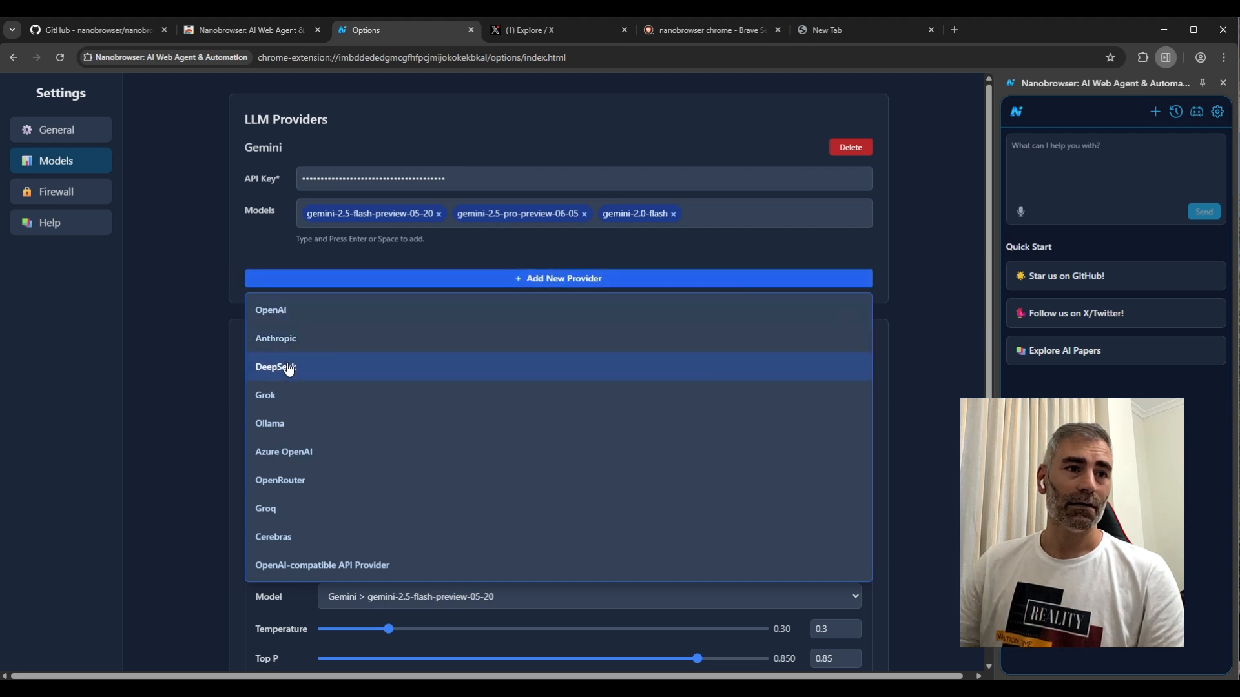
left_click(288, 394)
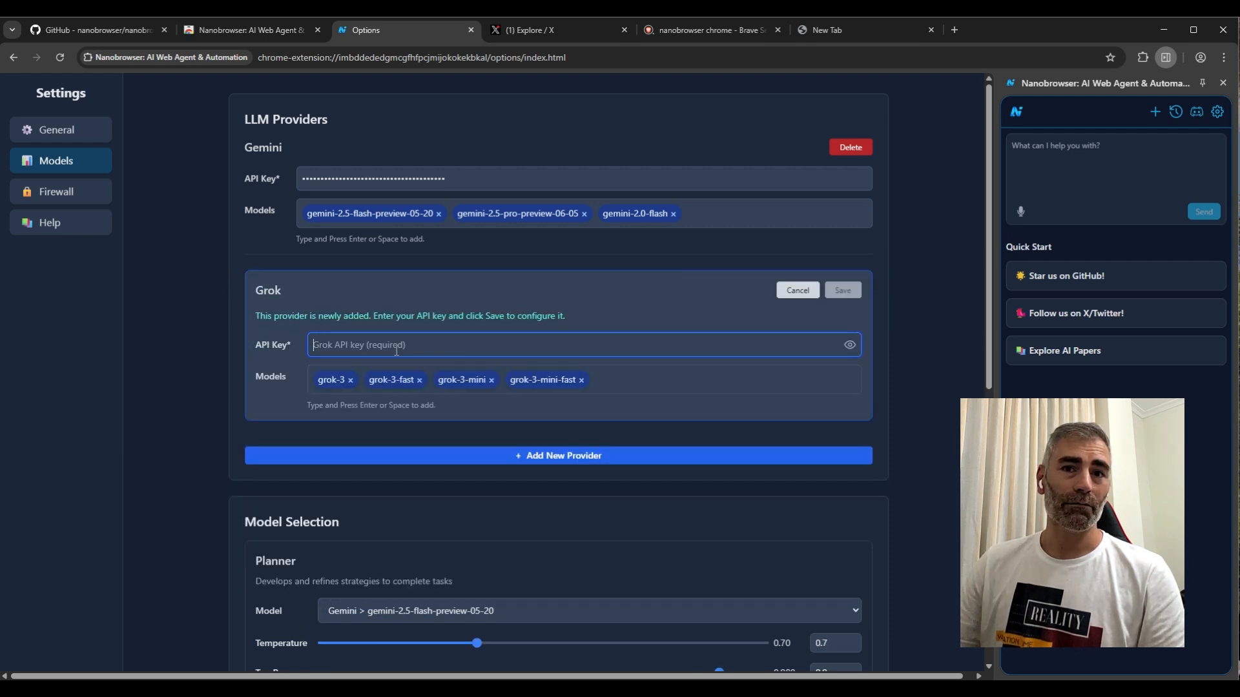
left_click(556, 455)
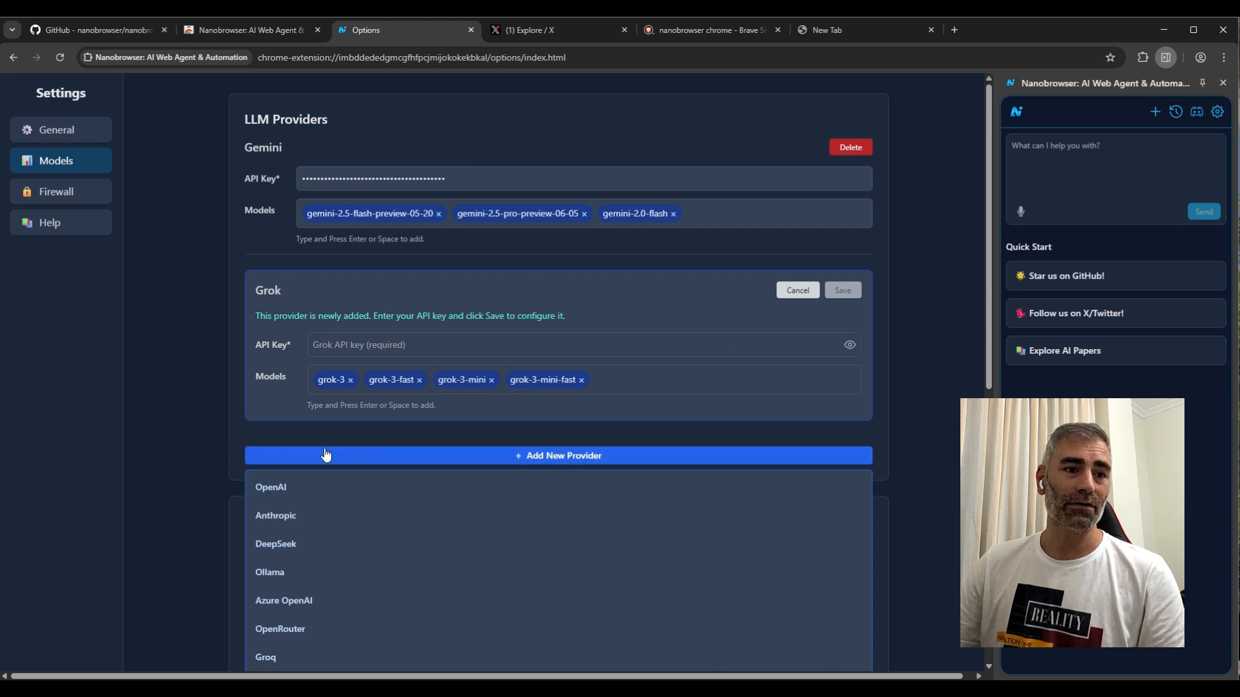
scroll(310, 488, "down", 2)
scroll(368, 523, "down", 1)
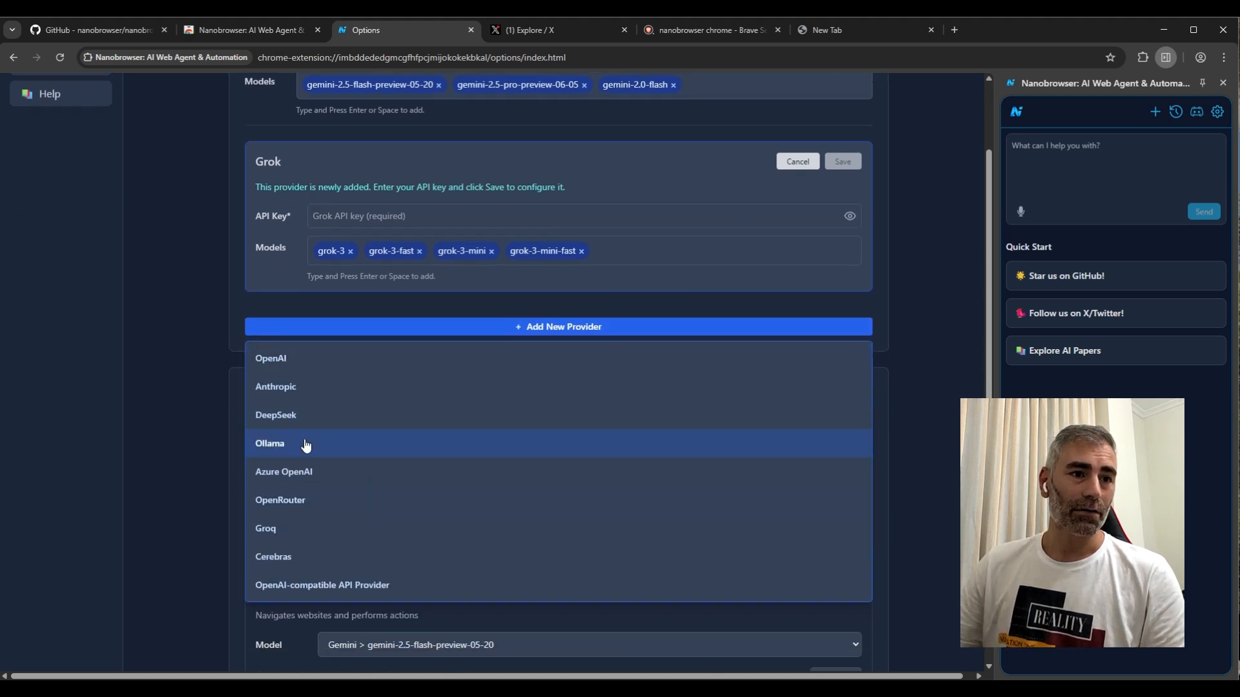
left_click(276, 414)
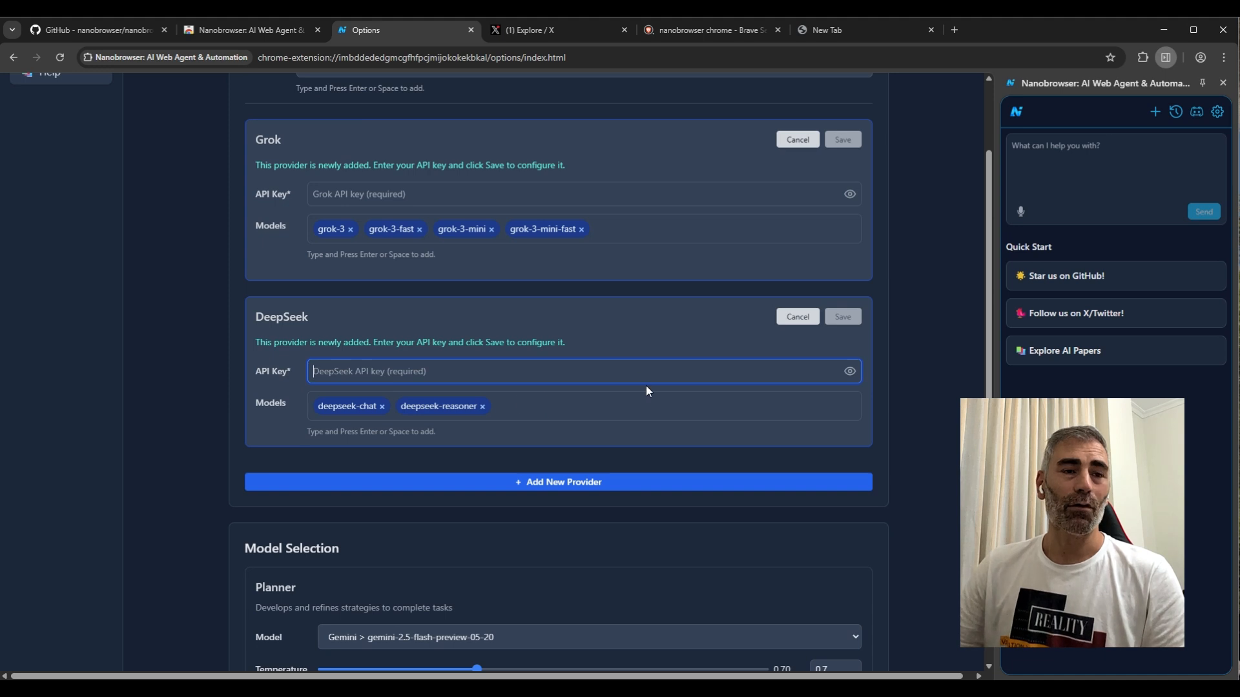
scroll(460, 354, "up", 3)
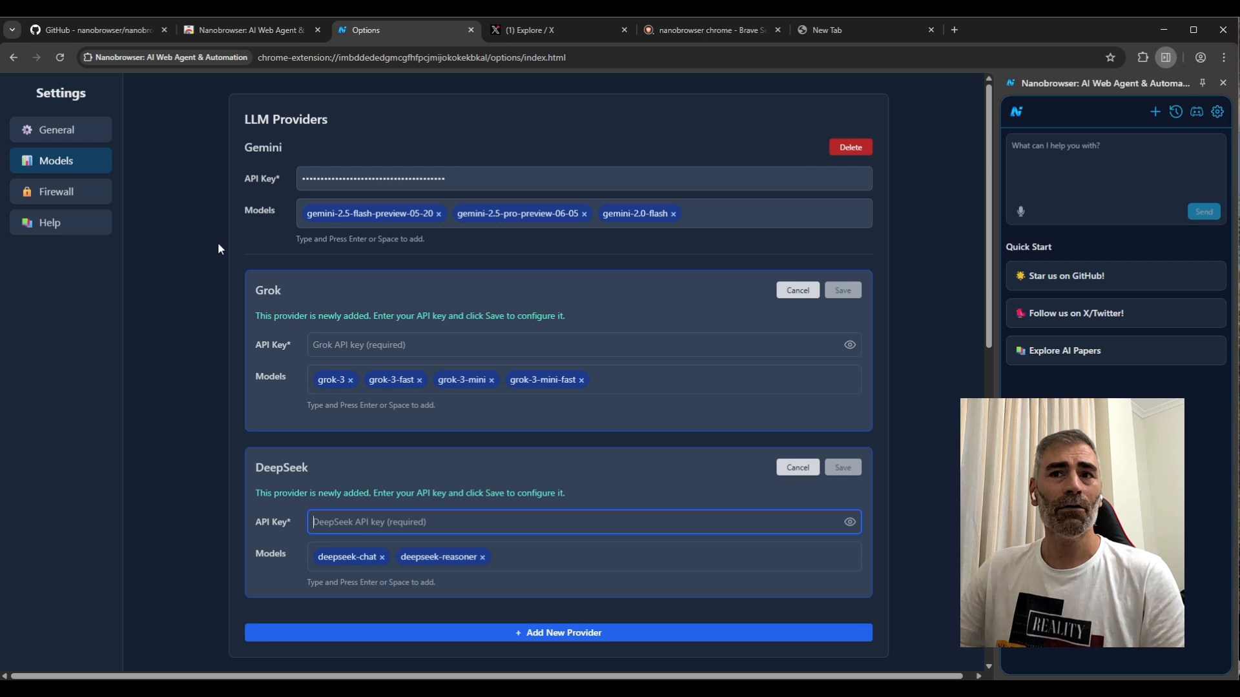
Close the Explore X, Brave search results and empty new-tab pages
left_click(1120, 164)
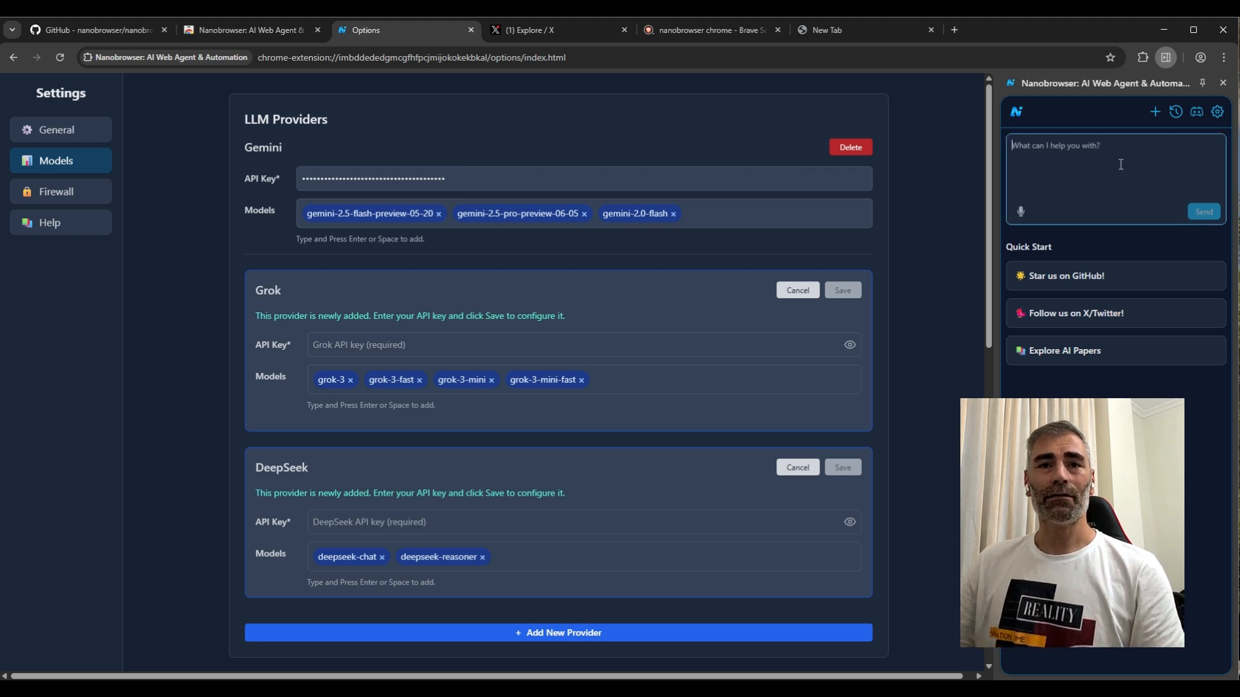
middle_click(572, 26)
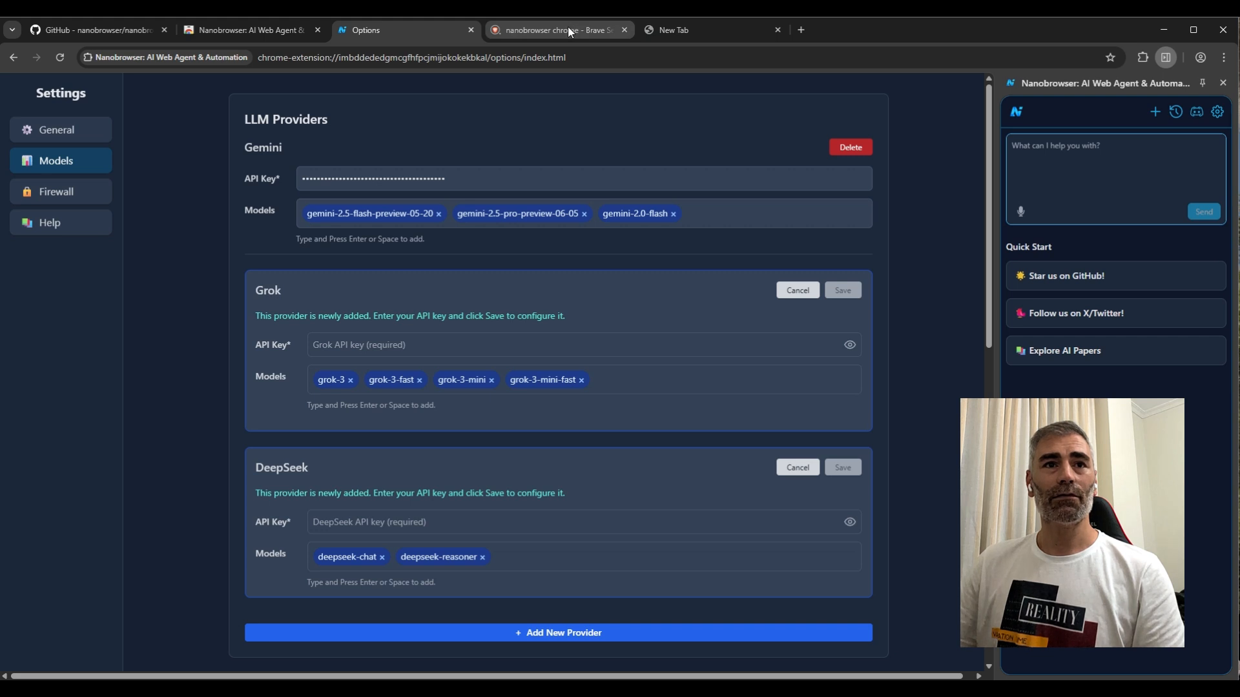
middle_click(568, 27)
middle_click(569, 25)
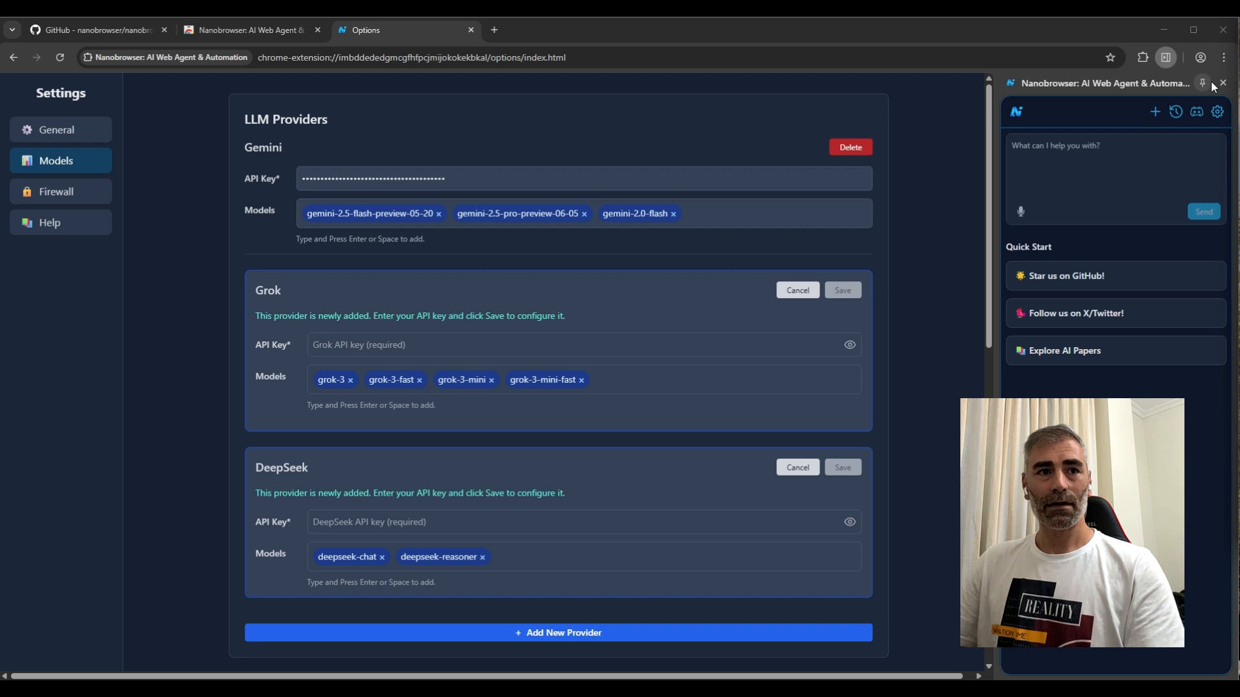
Write the agent task requesting a WWDC25 Twitter thread in the side-panel prompt
left_click(1075, 162)
type("Go to twitter. Search WWDC25. Analyze top 20 tweets. And Create a threat for me. I will share on my twitter account")
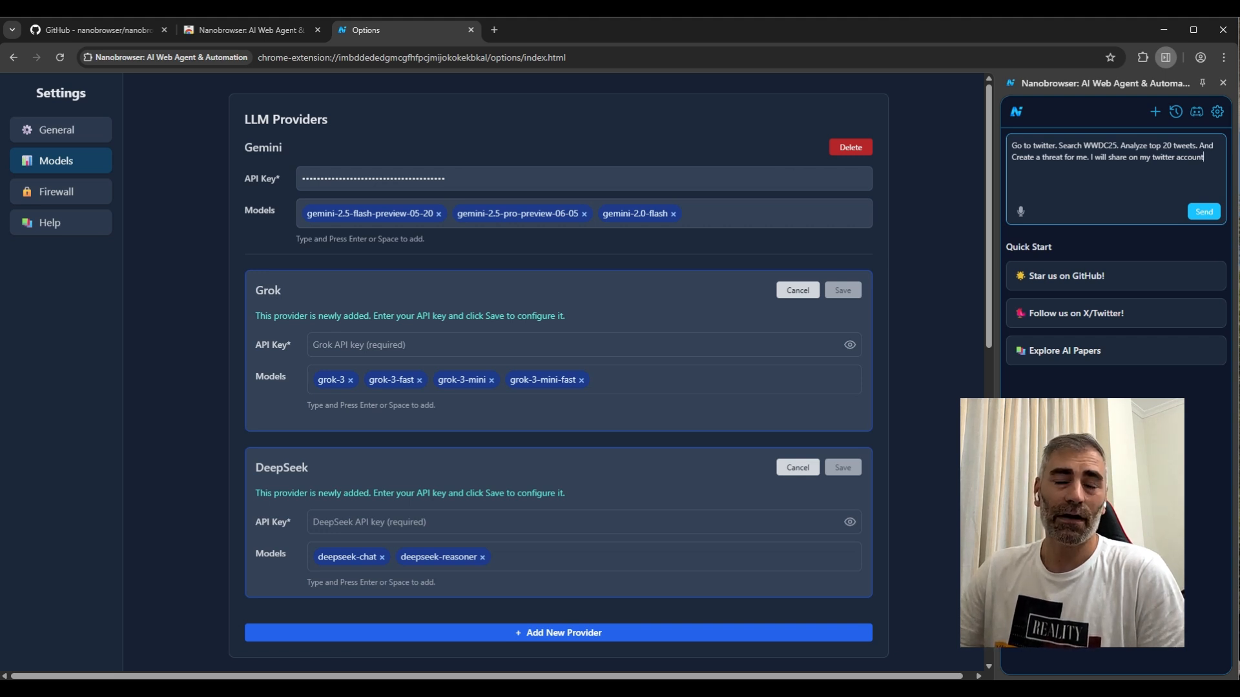
double_click(1098, 145)
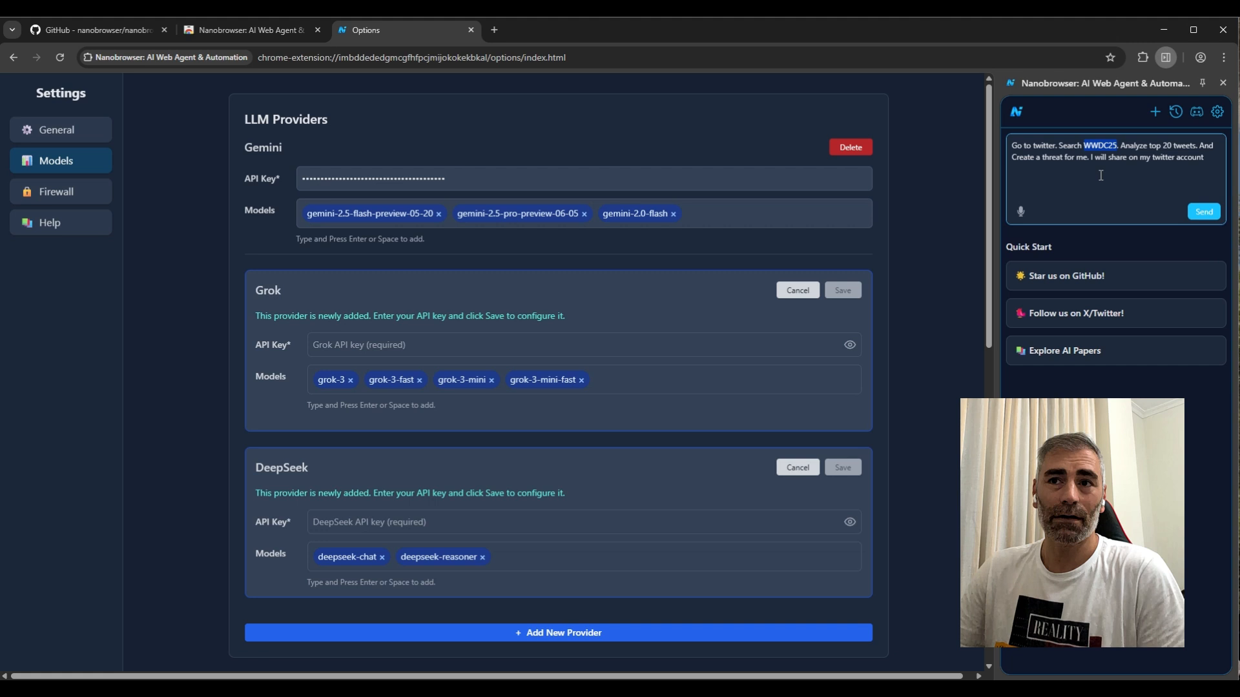
left_click(1164, 148)
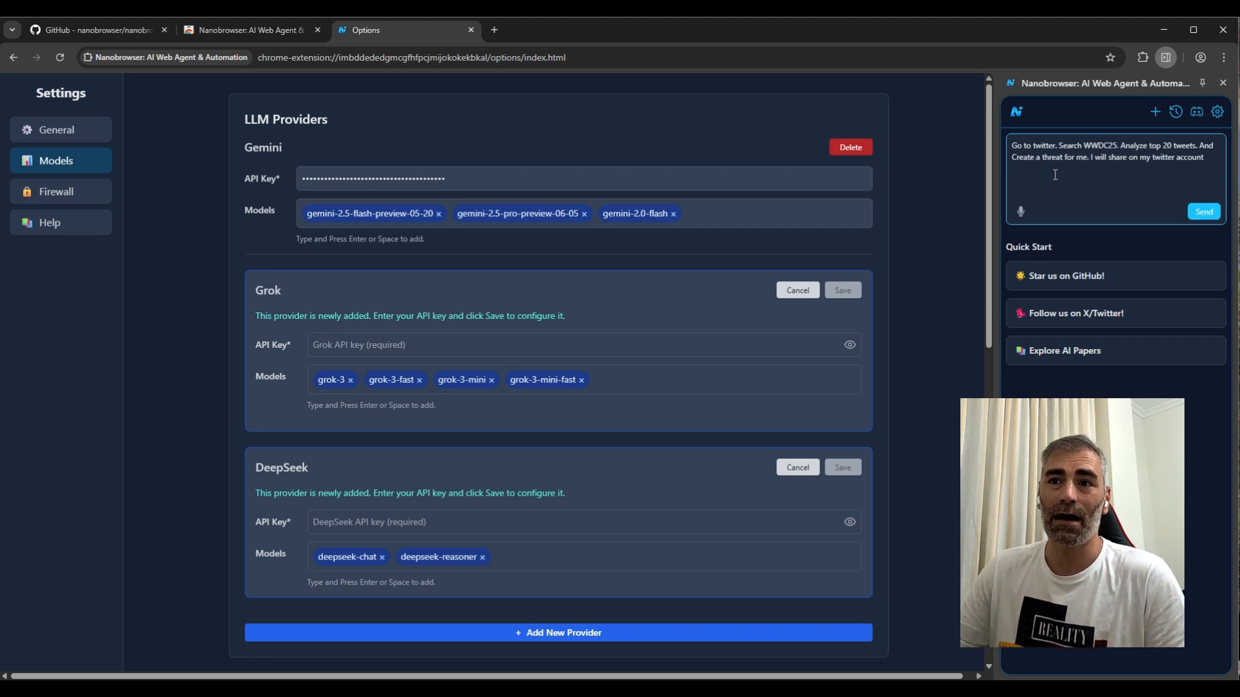
Send the WWDC25 thread task so the agent searches X and drafts three tweets
left_click(1204, 213)
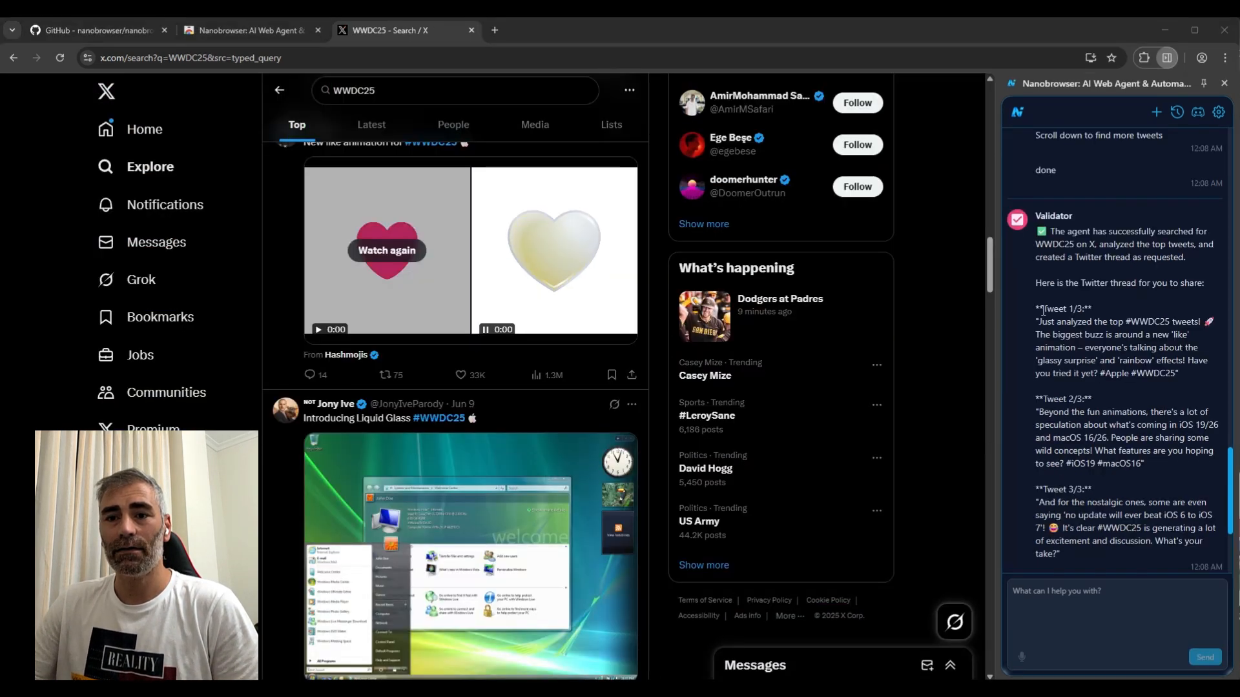
left_click_drag(1036, 284, 1204, 283)
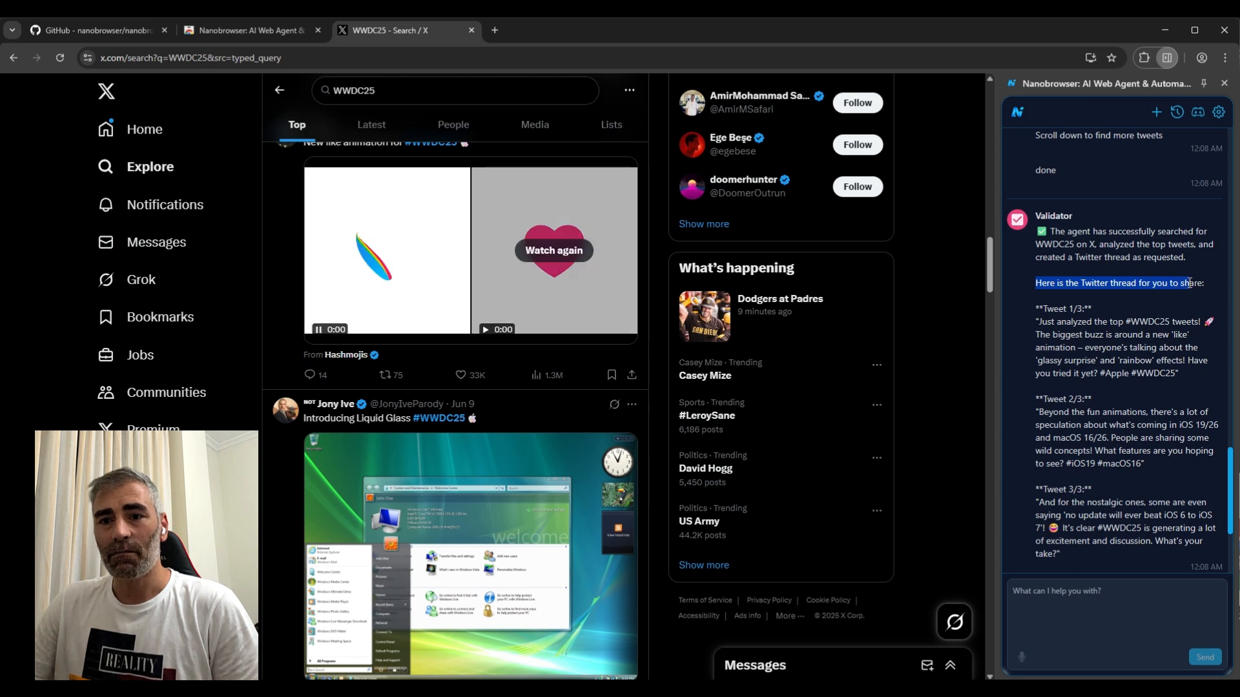
left_click_drag(1035, 322, 1181, 377)
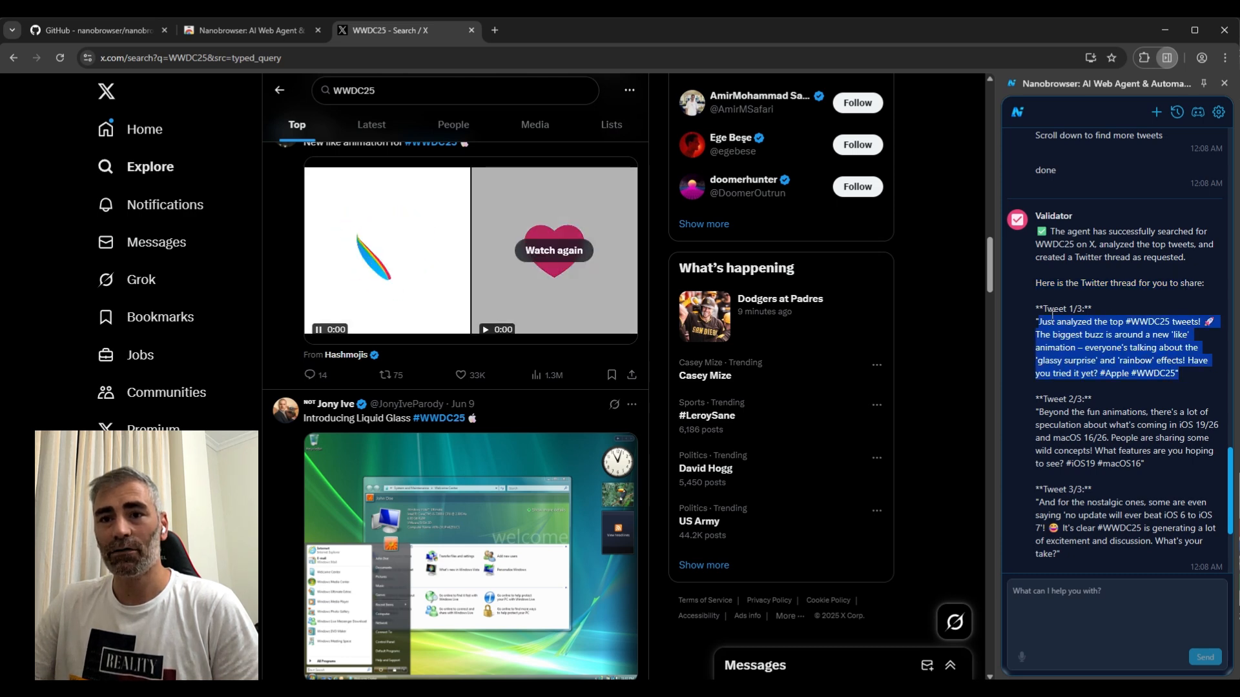
left_click(1035, 397)
left_click_drag(1035, 398, 1144, 467)
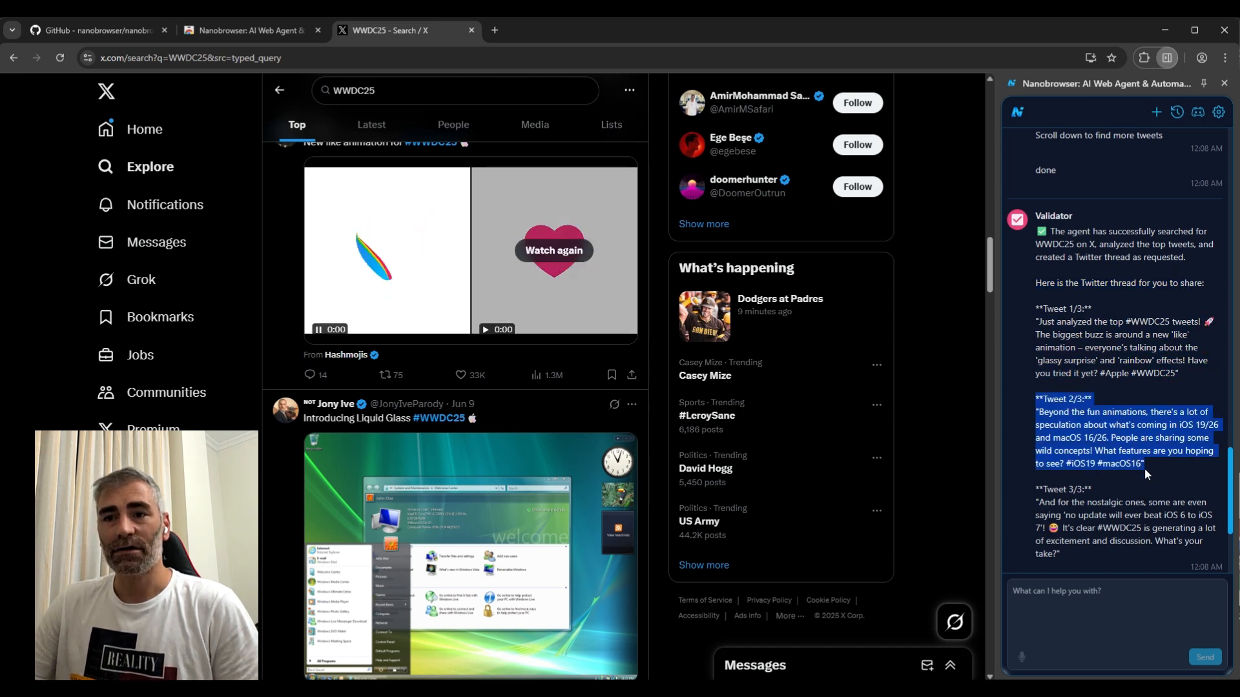
left_click_drag(1032, 489, 1212, 523)
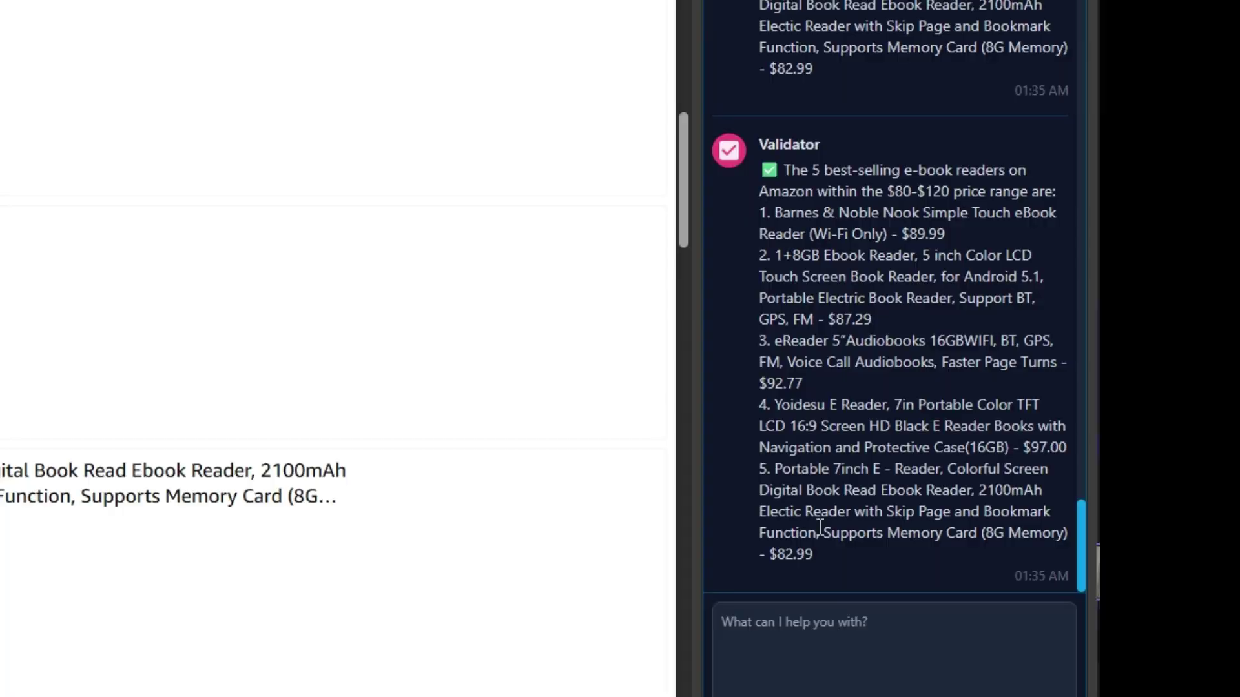
Highlight the Validator's final list of five $80–120 Amazon e-book readers
left_click_drag(820, 528, 726, 183)
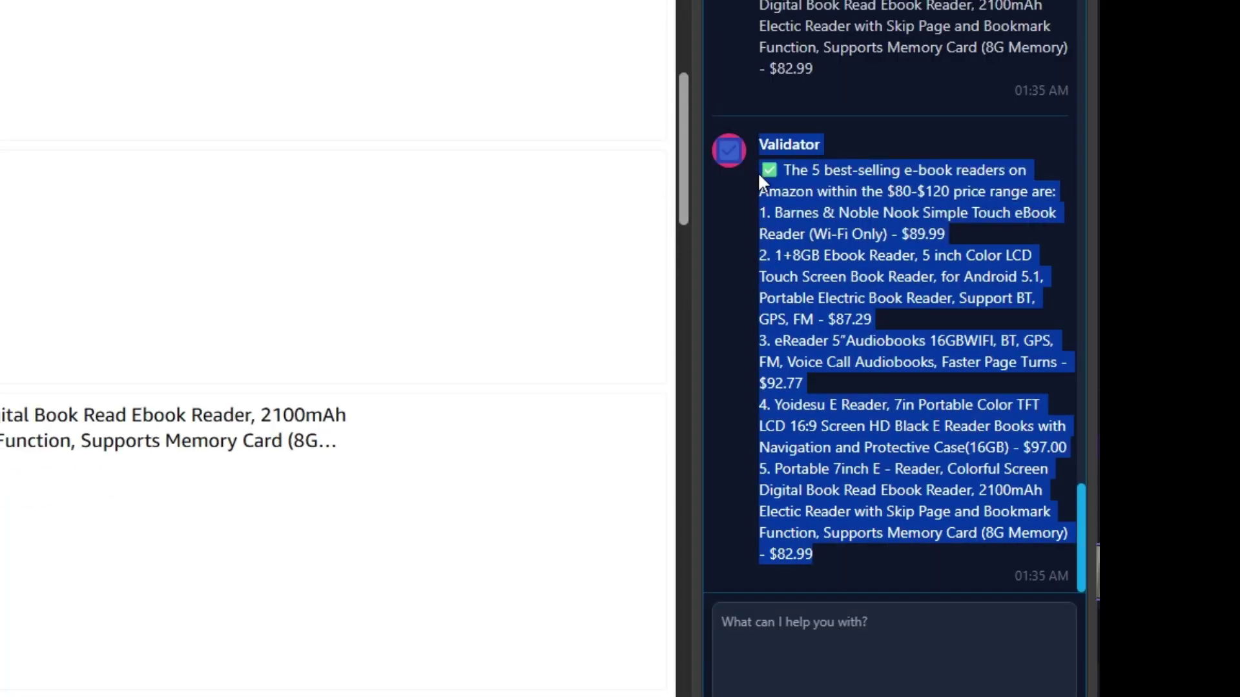
left_click(862, 223)
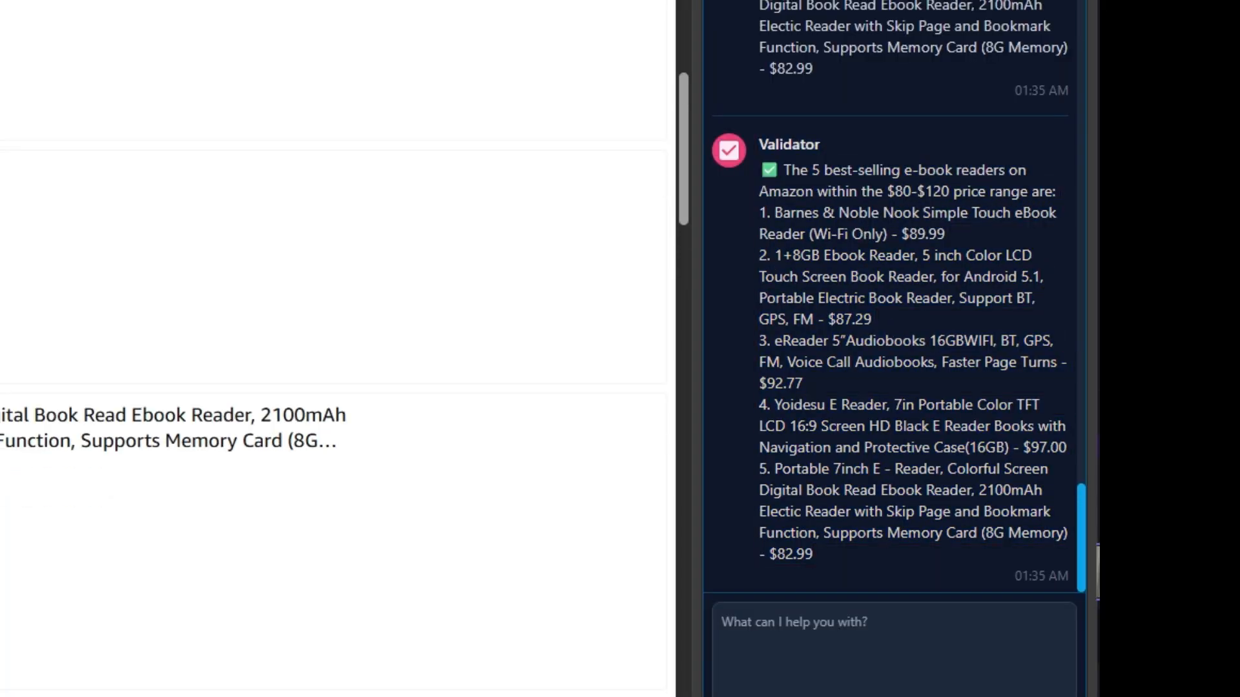